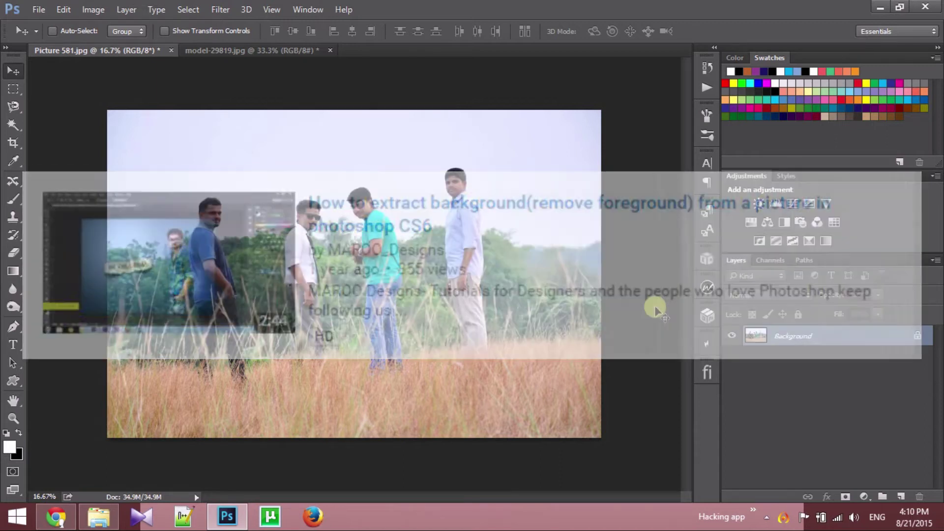
# Switch to the model-29819.jpg image and draw a freehand Lasso selection around the studio light, its tripod and the box beside it
pyautogui.click(242, 55)
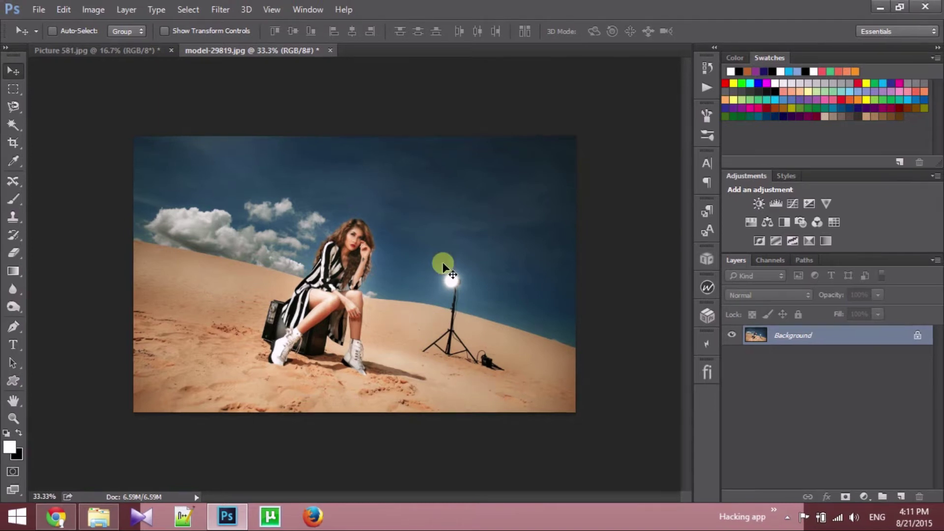
pyautogui.click(12, 109)
pyautogui.click(43, 133)
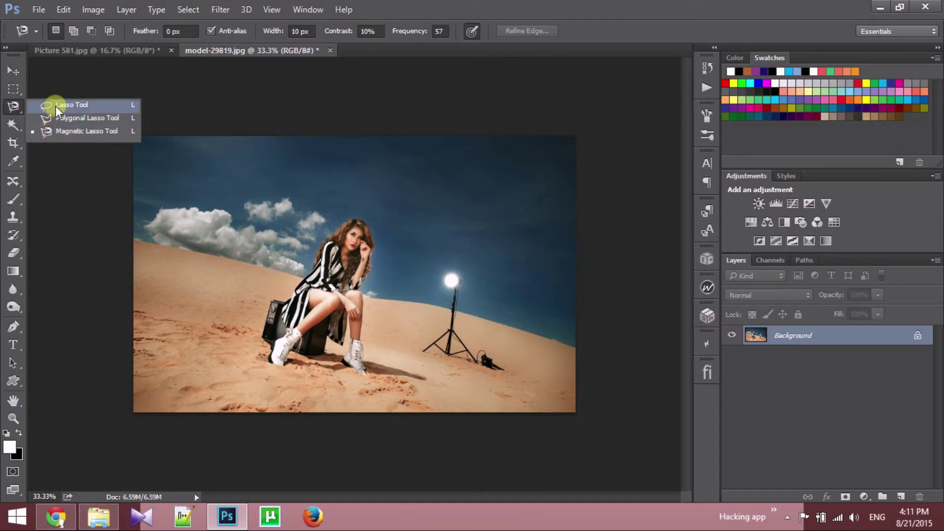
pyautogui.click(105, 107)
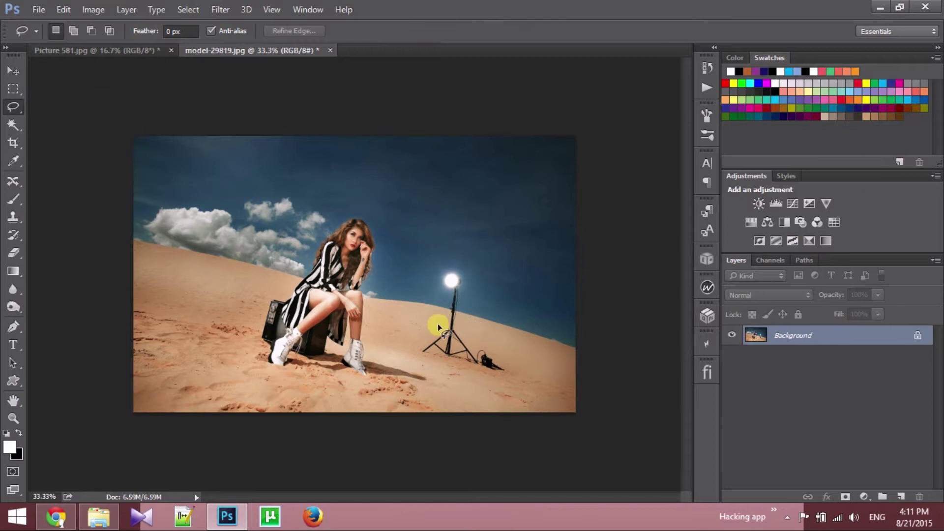
pyautogui.moveTo(441, 294)
pyautogui.mouseDown()
pyautogui.moveTo(462, 257)
pyautogui.moveTo(473, 277)
pyautogui.moveTo(470, 337)
pyautogui.moveTo(502, 357)
pyautogui.moveTo(510, 387)
pyautogui.moveTo(453, 375)
pyautogui.moveTo(416, 351)
pyautogui.mouseUp()
pyautogui.moveTo(445, 317); pyautogui.dragTo(445, 318)
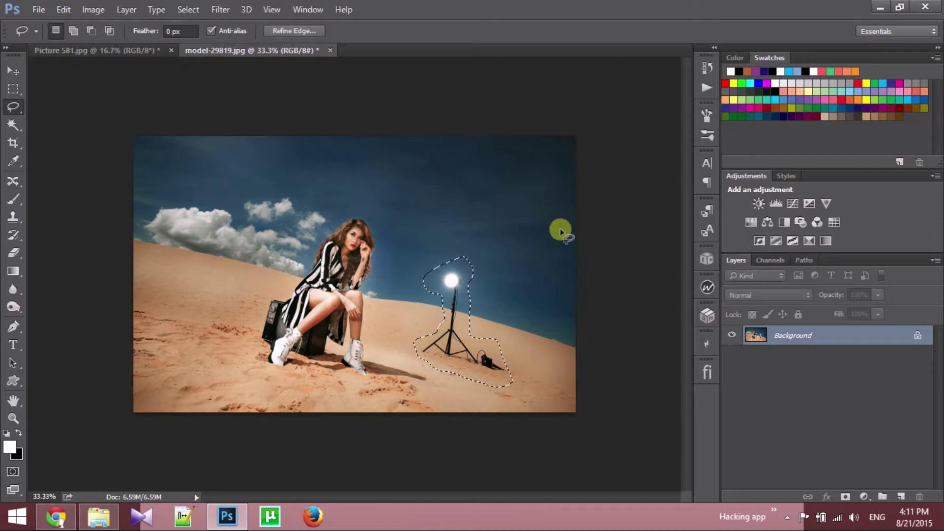
# Fill the selected studio light area using Content-Aware contents and deselect it
pyautogui.hotkey('shift', 'F5')
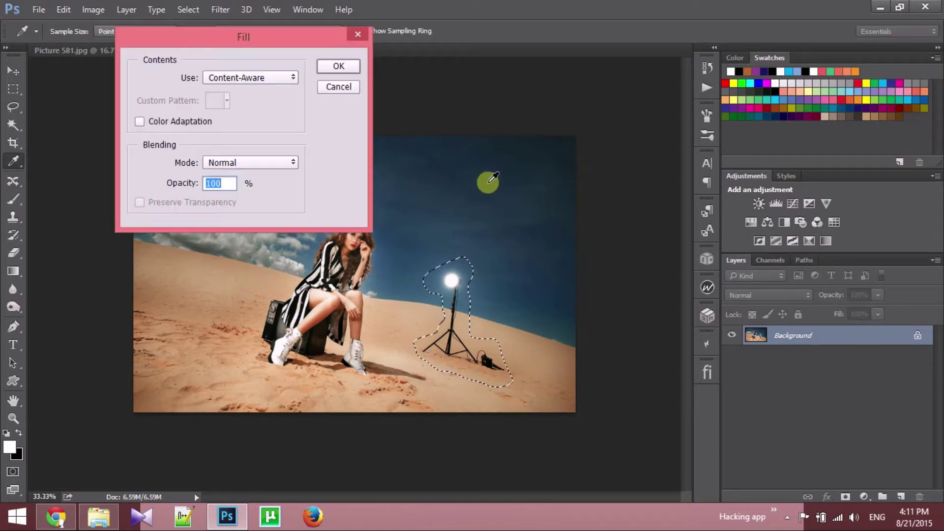
pyautogui.click(286, 79)
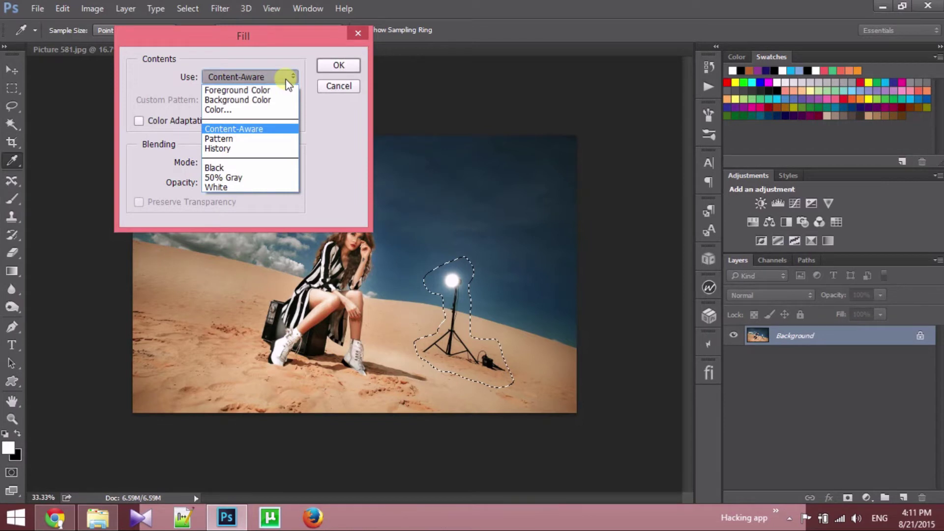
pyautogui.click(280, 129)
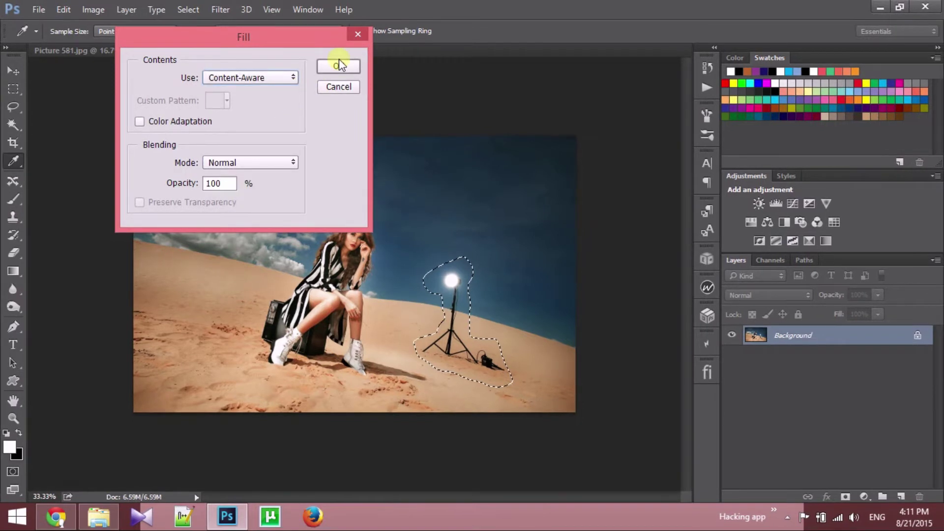
pyautogui.click(339, 65)
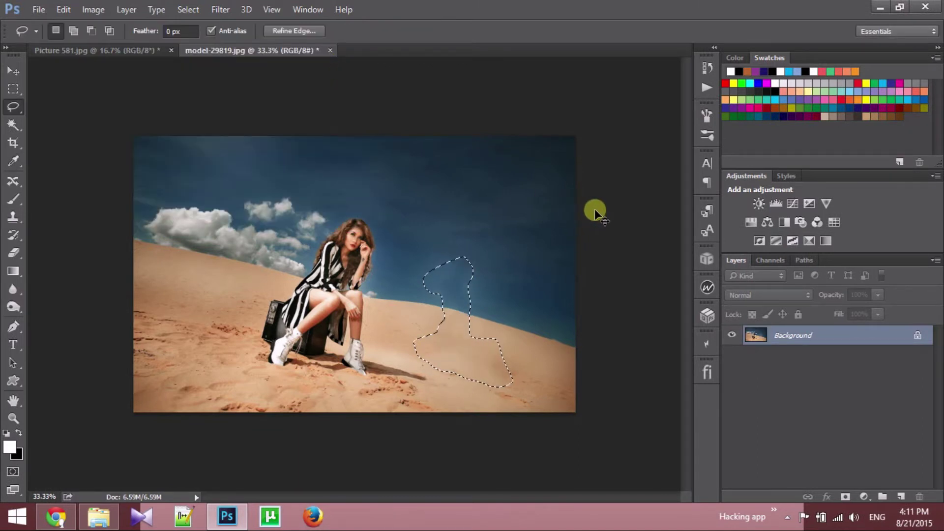
pyautogui.hotkey('ctrl', 'd')
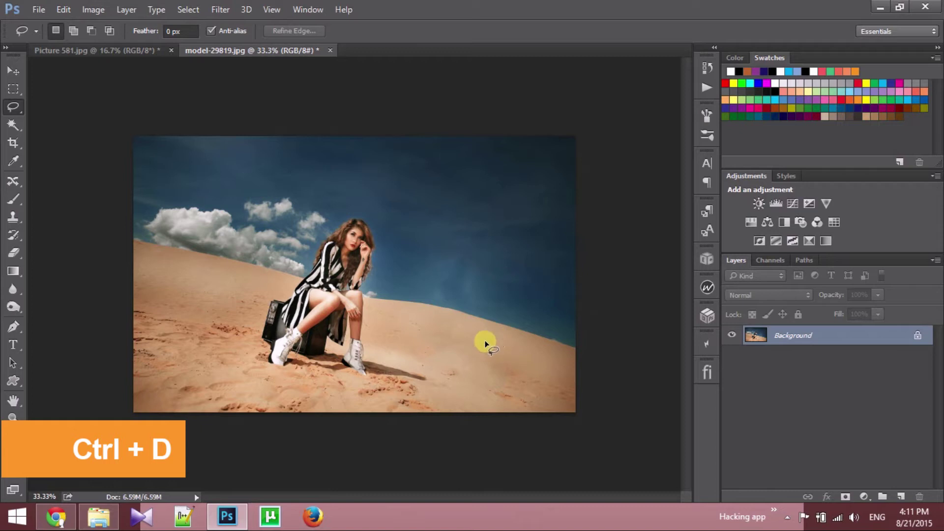
# Close the model-29819.jpg image and activate the Move tool in Picture 581.jpg
pyautogui.click(330, 50)
pyautogui.click(460, 200)
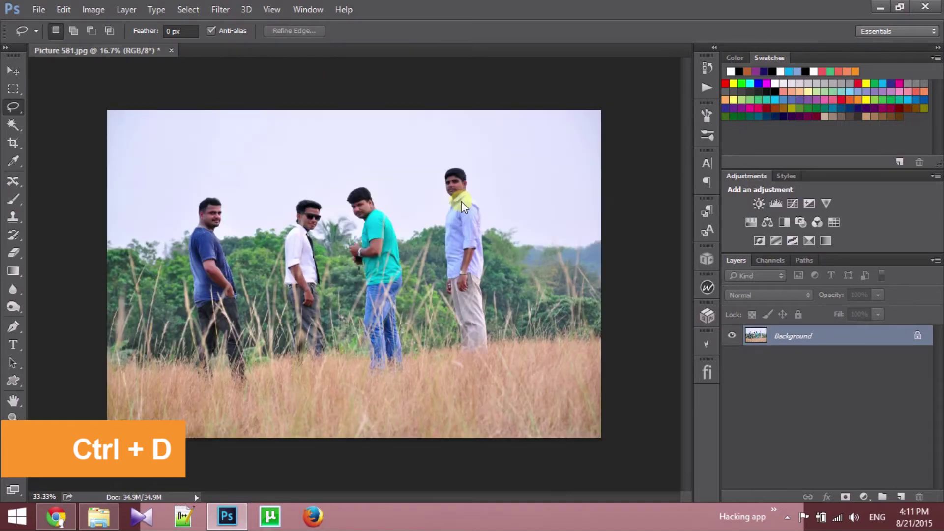
pyautogui.click(16, 74)
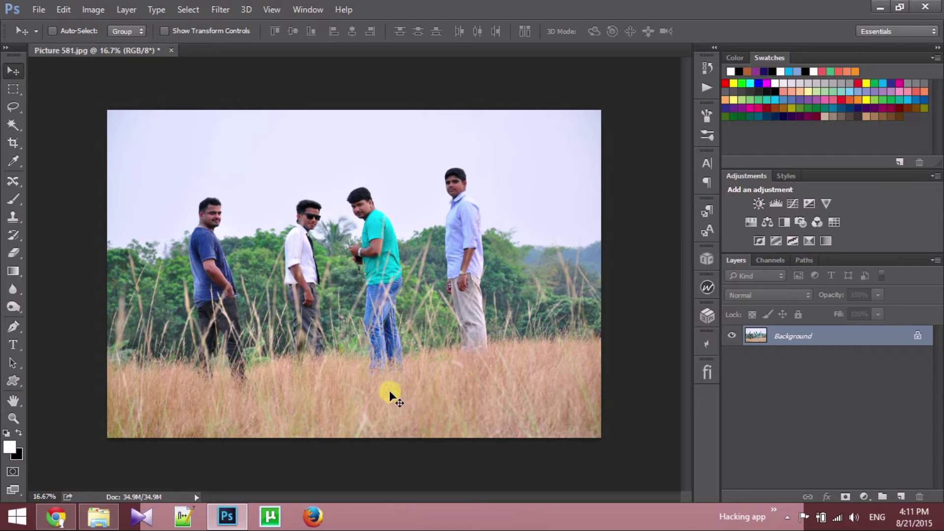
pyautogui.press('l')
pyautogui.moveTo(369, 374)
pyautogui.mouseDown()
pyautogui.moveTo(343, 197)
pyautogui.moveTo(361, 154)
pyautogui.moveTo(486, 226)
pyautogui.mouseUp()
pyautogui.moveTo(467, 363)
pyautogui.mouseDown()
pyautogui.moveTo(398, 393)
pyautogui.moveTo(353, 365)
pyautogui.mouseUp()
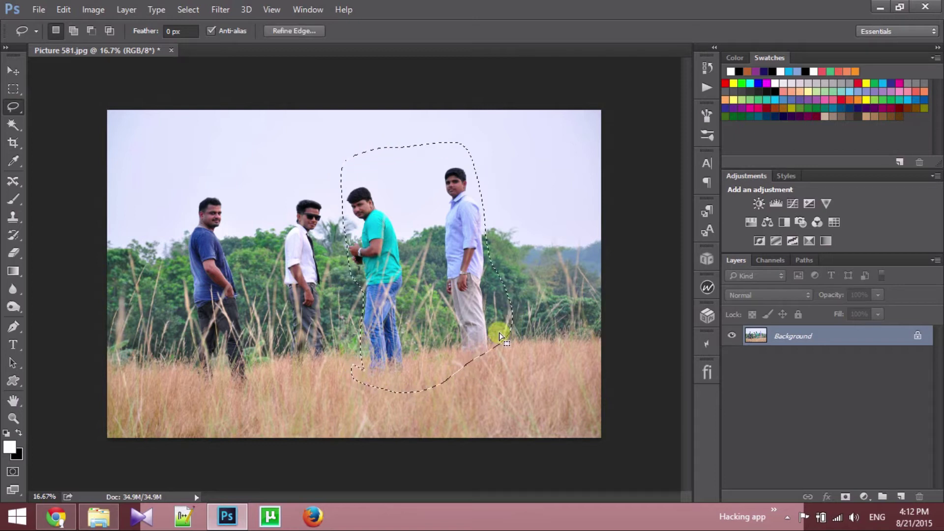
pyautogui.click(588, 328)
pyautogui.moveTo(242, 213)
pyautogui.mouseDown()
pyautogui.moveTo(144, 252)
pyautogui.moveTo(194, 388)
pyautogui.moveTo(246, 397)
pyautogui.moveTo(248, 240)
pyautogui.mouseUp()
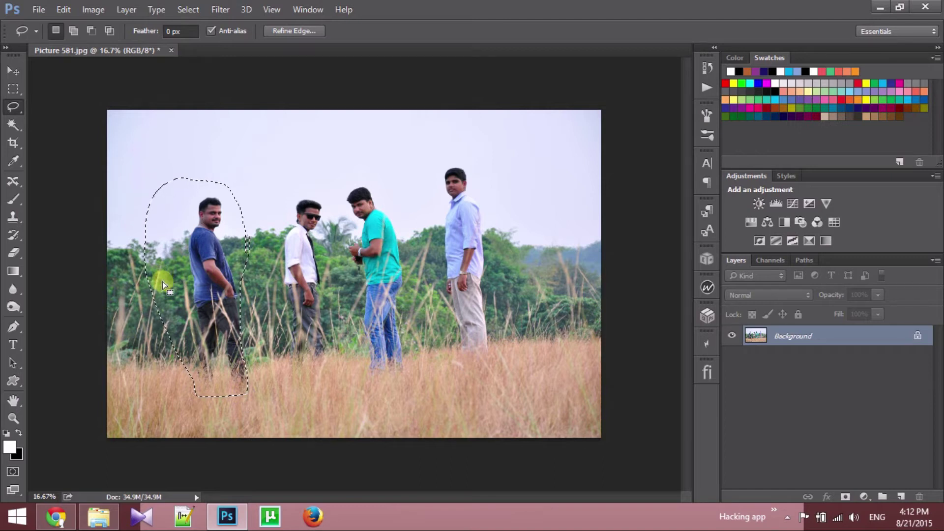
pyautogui.click(12, 71)
pyautogui.hotkey('ctrl', 'd')
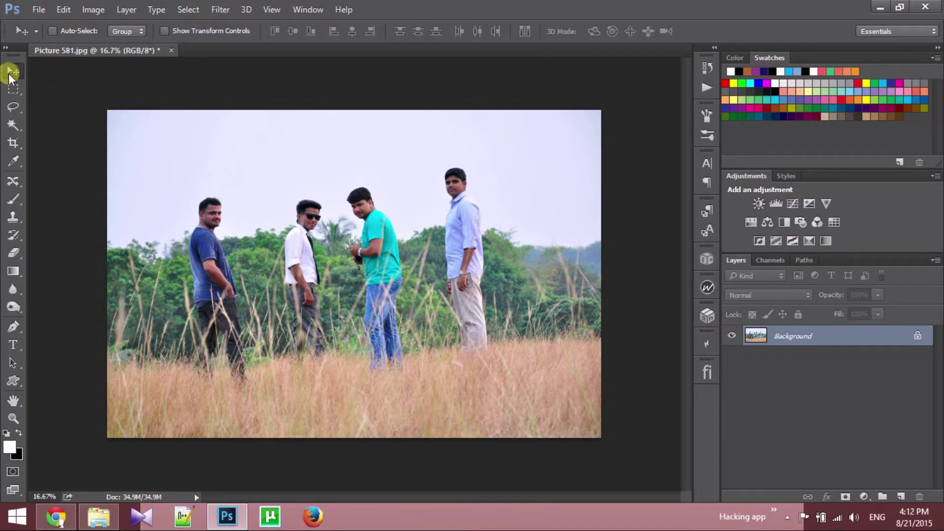
# Start tracing the outline of the man in the light-blue striped shirt with the Magnetic Lasso Tool, around his head to his shoulder
pyautogui.click(13, 107)
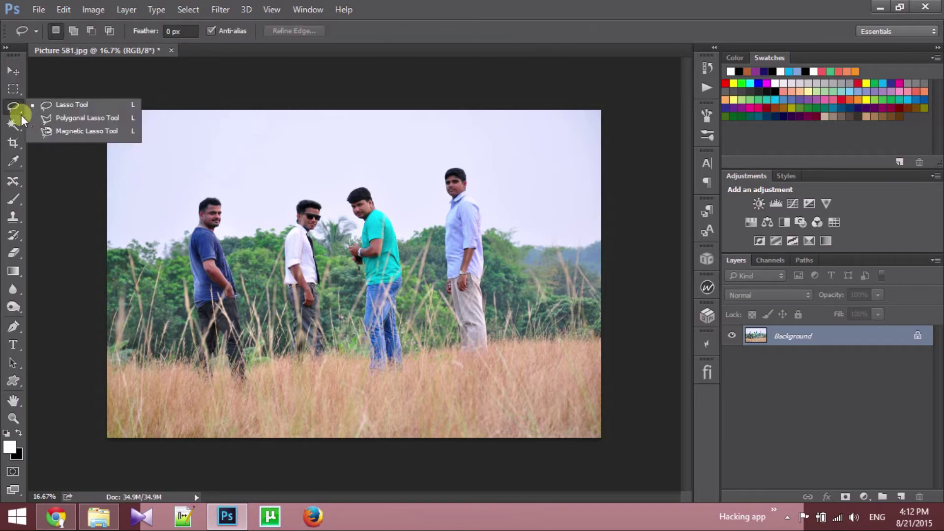
pyautogui.click(96, 135)
pyautogui.hotkey('ctrl', '+')
pyautogui.hotkey('ctrl', '+')
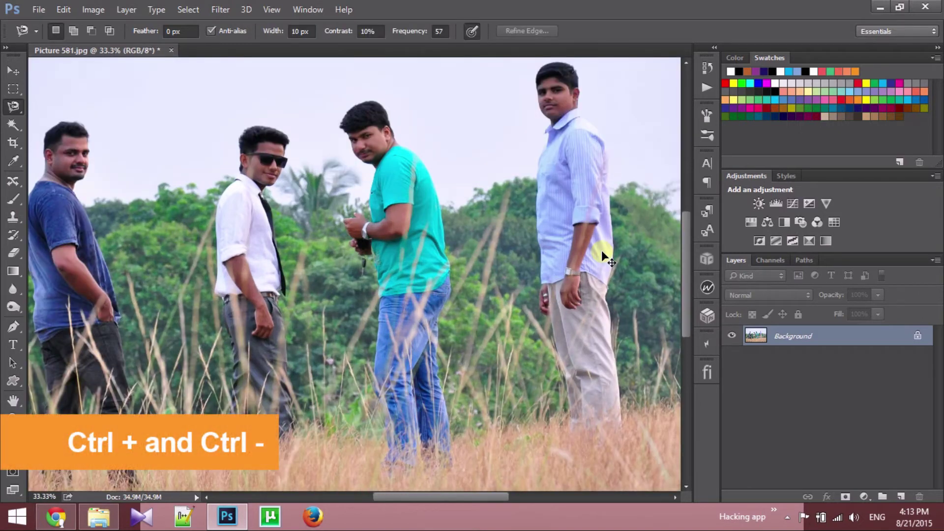
pyautogui.hotkey('ctrl', '-')
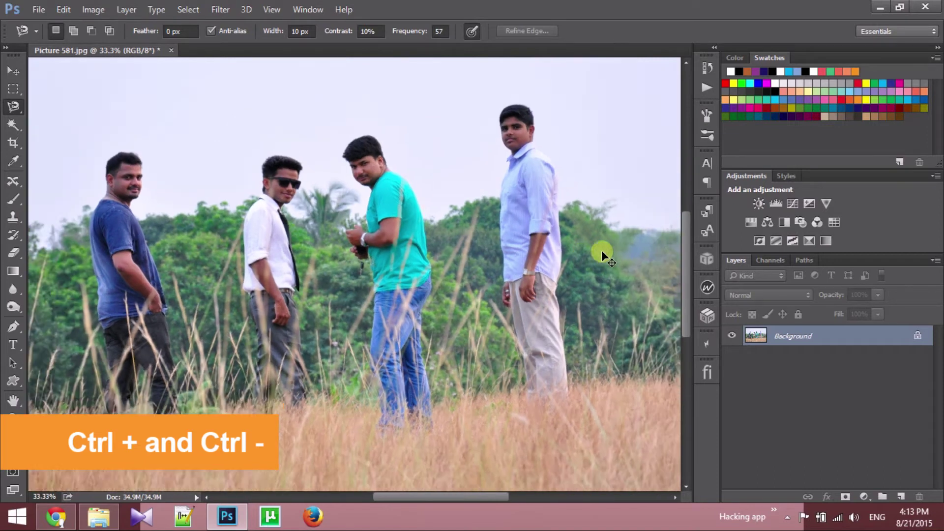
pyautogui.moveTo(587, 253); pyautogui.dragTo(555, 263)
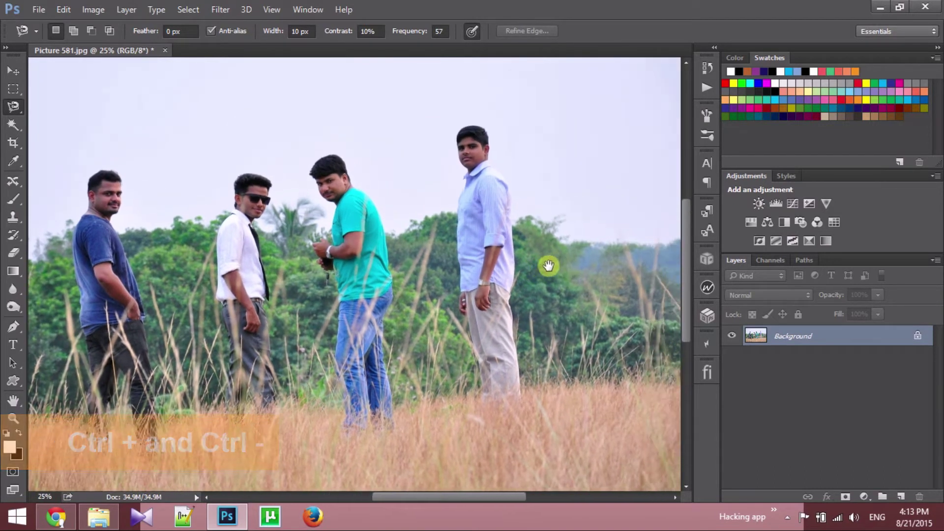
pyautogui.moveTo(460, 281)
pyautogui.mouseDown()
pyautogui.moveTo(459, 124)
pyautogui.moveTo(482, 119)
pyautogui.moveTo(514, 211)
pyautogui.mouseUp()
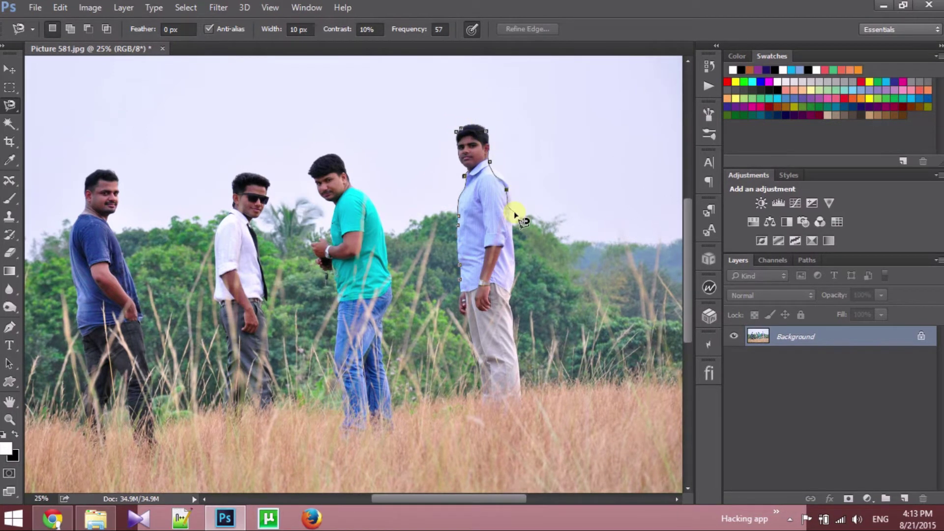
# Remove the misplaced anchor points at his back shoulder, finish tracing around his body and close the selection
pyautogui.hotkey('ctrl', '+')
pyautogui.hotkey('ctrl', '+')
pyautogui.hotkey('ctrl', '+')
pyautogui.moveTo(489, 178)
pyautogui.mouseDown()
pyautogui.moveTo(531, 229)
pyautogui.moveTo(533, 252)
pyautogui.moveTo(517, 277)
pyautogui.moveTo(540, 301)
pyautogui.moveTo(529, 204)
pyautogui.mouseUp()
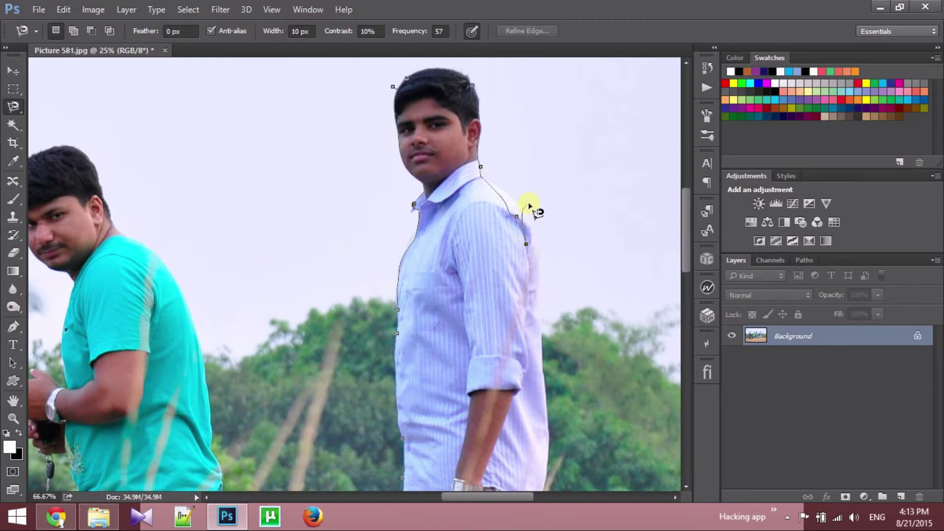
pyautogui.press('Delete')
pyautogui.press('Delete')
pyautogui.press('Delete')
pyautogui.moveTo(501, 181)
pyautogui.mouseDown()
pyautogui.moveTo(535, 238)
pyautogui.moveTo(535, 222)
pyautogui.moveTo(538, 260)
pyautogui.moveTo(539, 231)
pyautogui.moveTo(548, 437)
pyautogui.moveTo(516, 248)
pyautogui.moveTo(529, 358)
pyautogui.moveTo(427, 144)
pyautogui.moveTo(451, 295)
pyautogui.moveTo(369, 316)
pyautogui.moveTo(341, 205)
pyautogui.moveTo(445, 426)
pyautogui.moveTo(425, 347)
pyautogui.moveTo(407, 318)
pyautogui.moveTo(409, 246)
pyautogui.mouseUp()
pyautogui.doubleClick(409, 248)
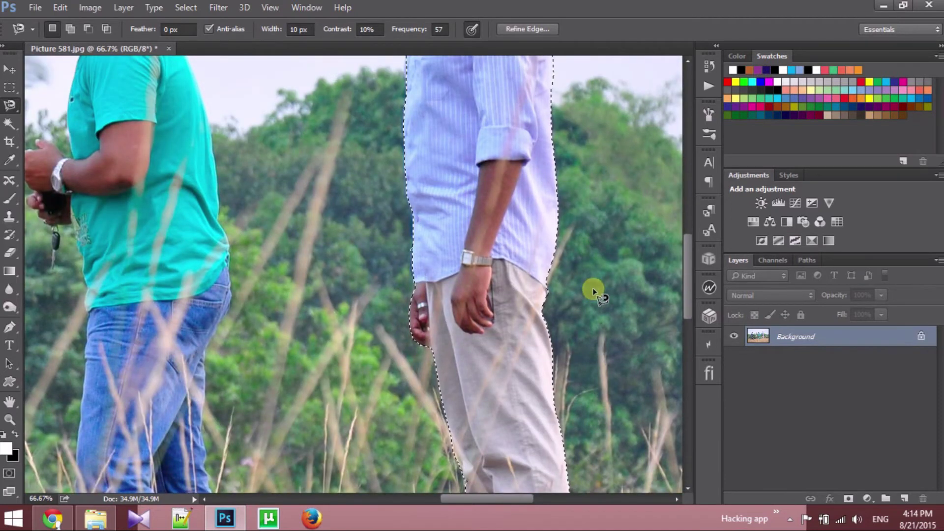
# Examine the selection outline around the man in the striped shirt, up close and in the whole picture
pyautogui.hotkey('ctrl', '-')
pyautogui.hotkey('ctrl', '-')
pyautogui.hotkey('ctrl', '-')
pyautogui.hotkey('ctrl', '+')
pyautogui.hotkey('ctrl', '+')
pyautogui.moveTo(615, 196); pyautogui.dragTo(476, 293)
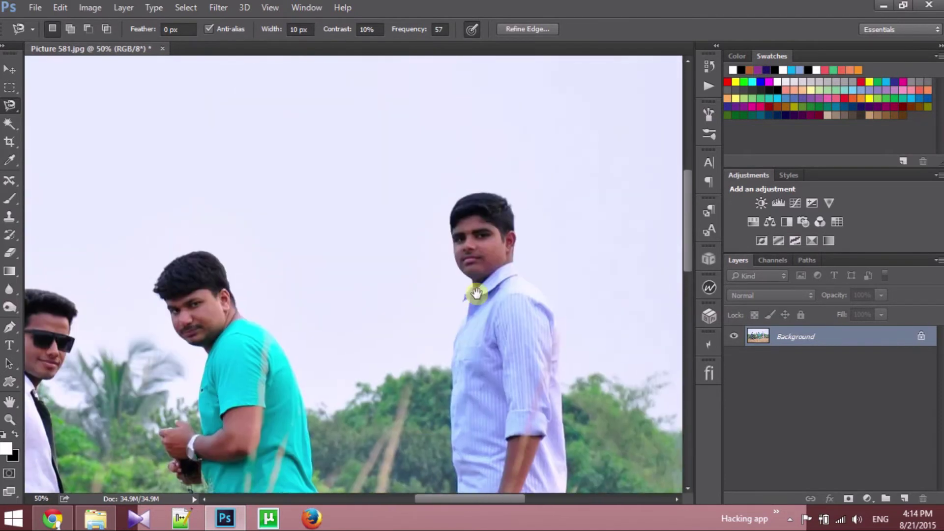
pyautogui.hotkey('ctrl', '-')
pyautogui.hotkey('ctrl', '-')
pyautogui.hotkey('ctrl', '-')
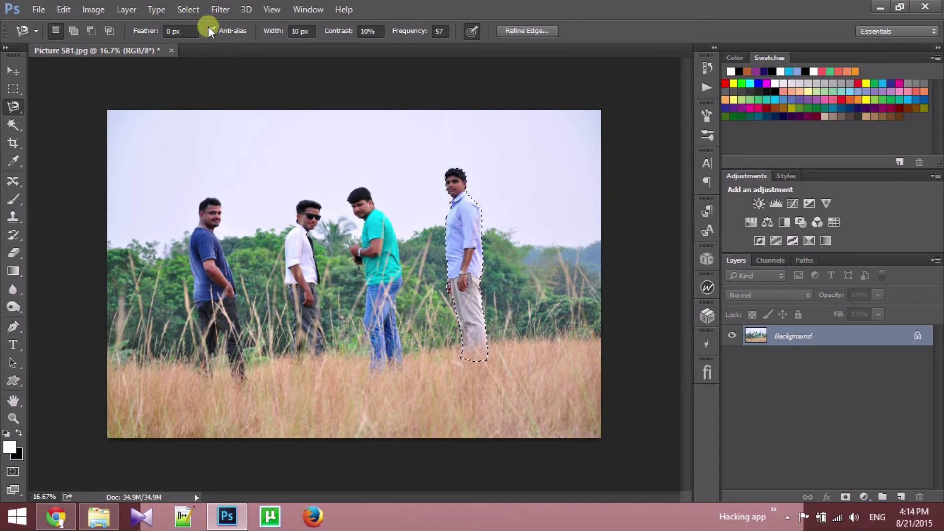
# Expand the selection around the man in the striped shirt by 10 pixels and check its edge
pyautogui.click(197, 11)
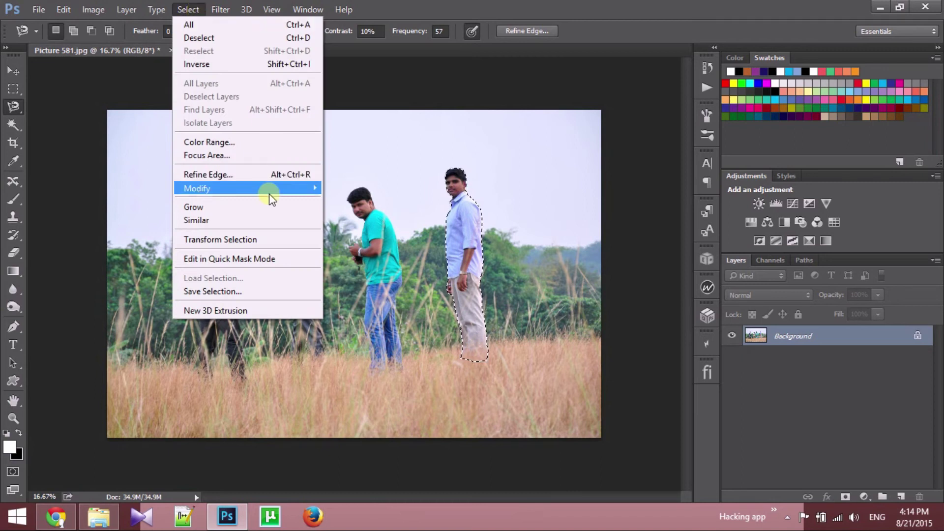
pyautogui.moveTo(287, 196)
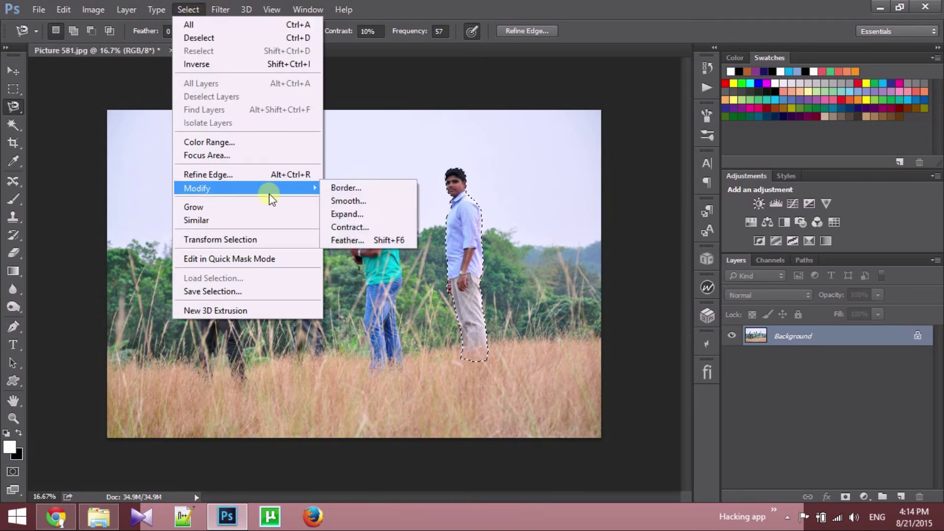
pyautogui.click(412, 214)
pyautogui.moveTo(182, 91); pyautogui.dragTo(142, 70)
pyautogui.click(126, 103)
pyautogui.moveTo(126, 103); pyautogui.dragTo(82, 116)
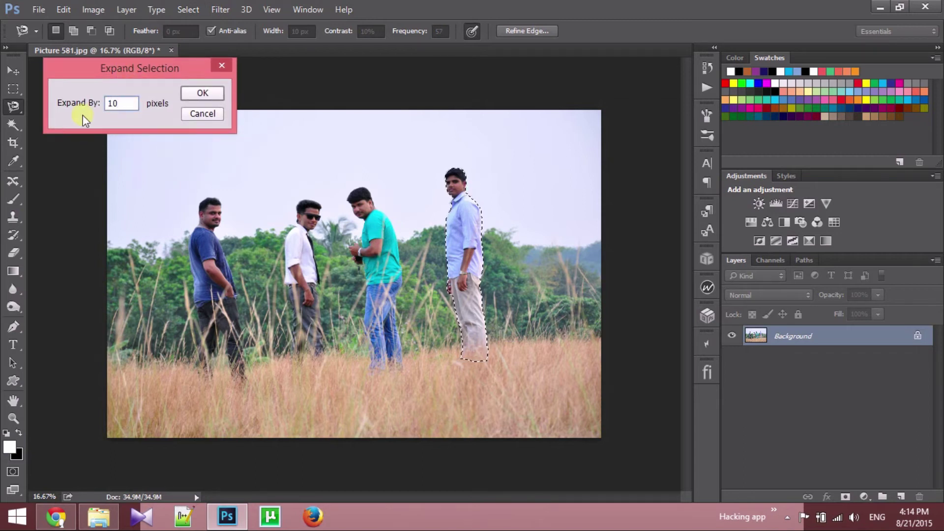
pyautogui.press('Return')
pyautogui.hotkey('ctrl', '+')
pyautogui.hotkey('ctrl', '+')
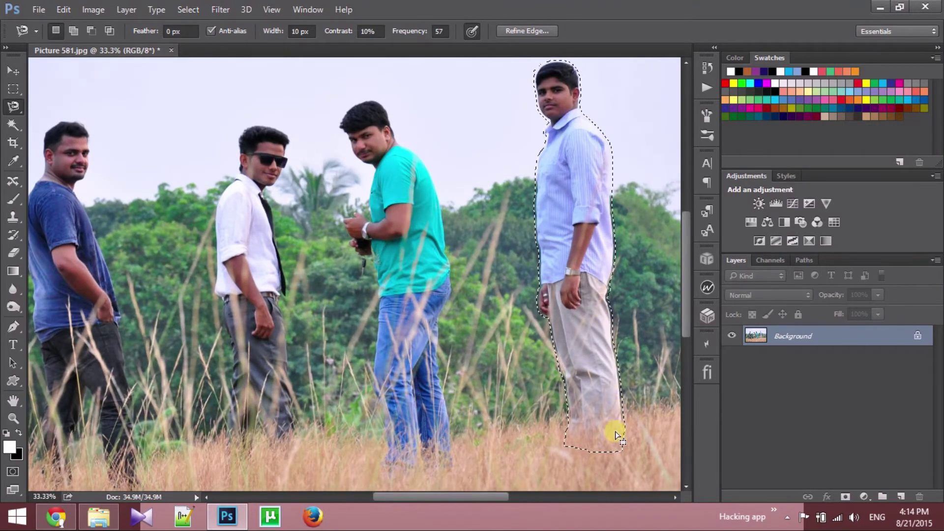
# Shift the selected man sideways, away from the man in the teal shirt, with the Content-Aware Move Tool and deselect him
pyautogui.hotkey('ctrl', '-')
pyautogui.hotkey('ctrl', '-')
pyautogui.click(15, 184)
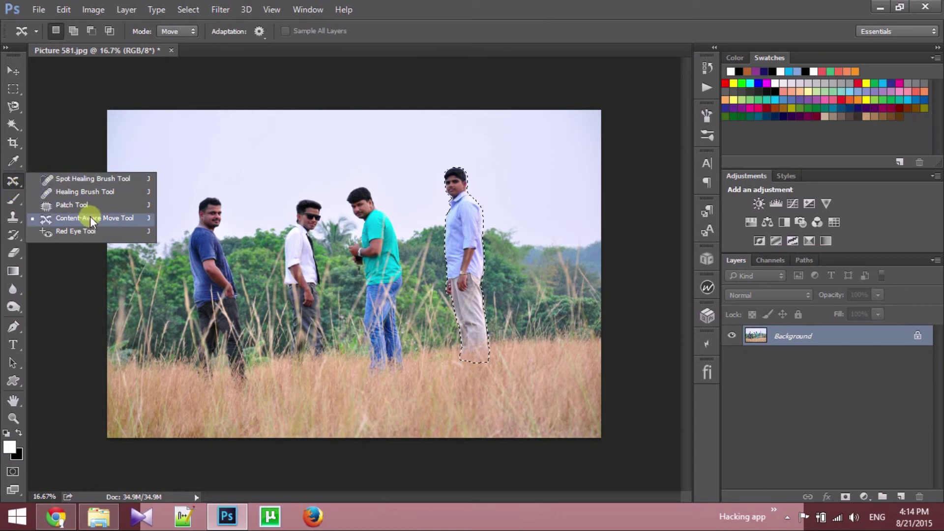
pyautogui.click(147, 219)
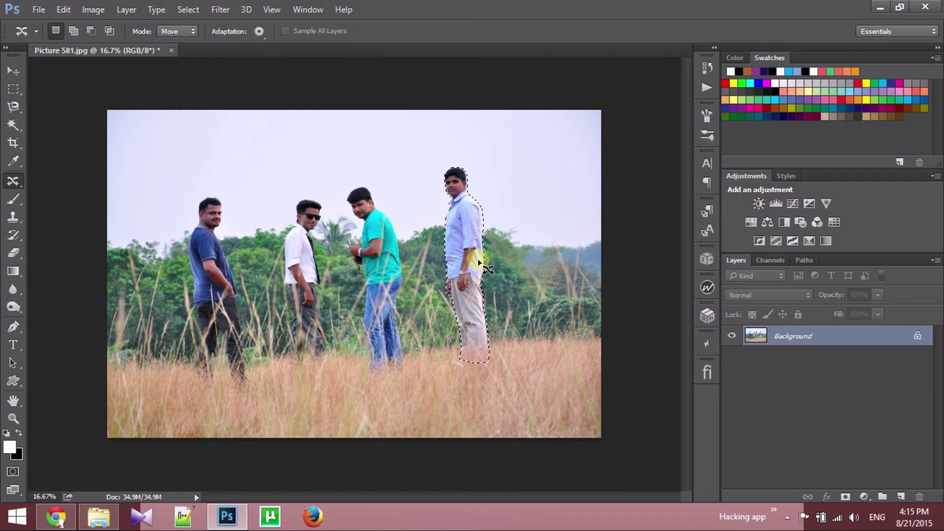
pyautogui.moveTo(466, 258); pyautogui.dragTo(536, 256)
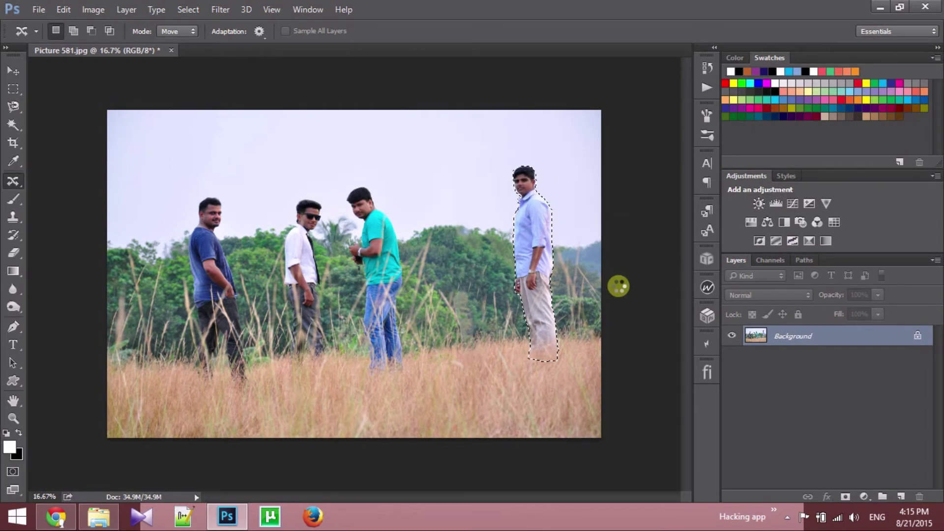
pyautogui.hotkey('ctrl', 'd')
# Trace the man in the teal shirt, including his hands and keys, with the Magnetic Lasso Tool and close the selection
pyautogui.press('l')
pyautogui.hotkey('ctrl', '+')
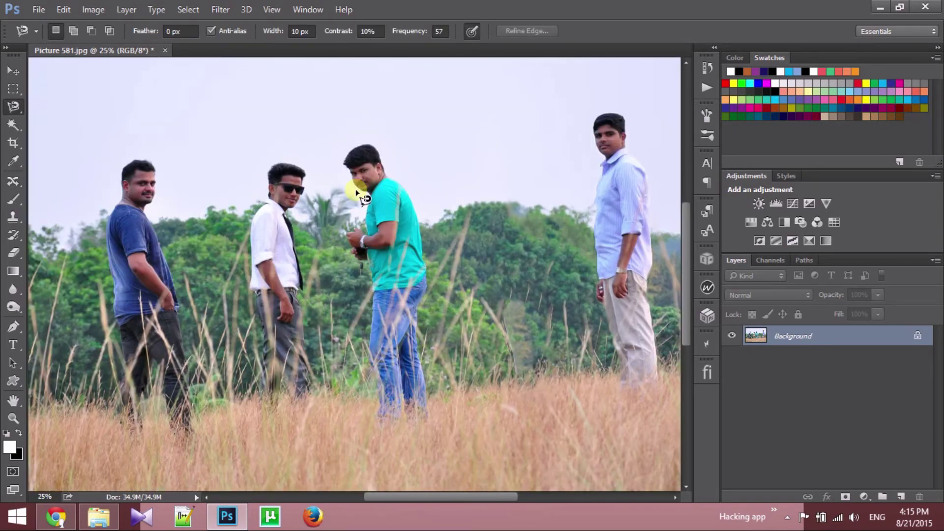
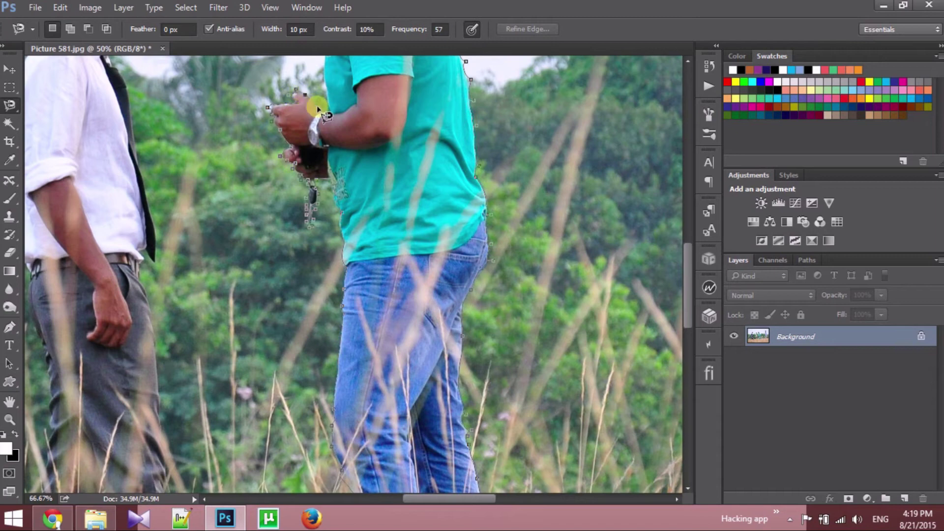
pyautogui.moveTo(338, 120); pyautogui.dragTo(348, 306)
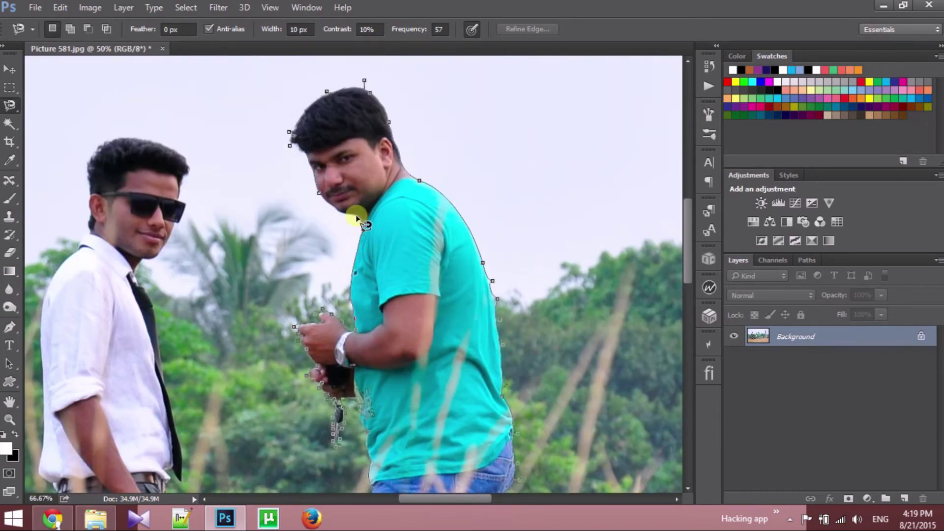
pyautogui.doubleClick(316, 194)
# Expand the selection around the man in the teal shirt by 10 pixels and check its outline down to his feet
pyautogui.click(191, 8)
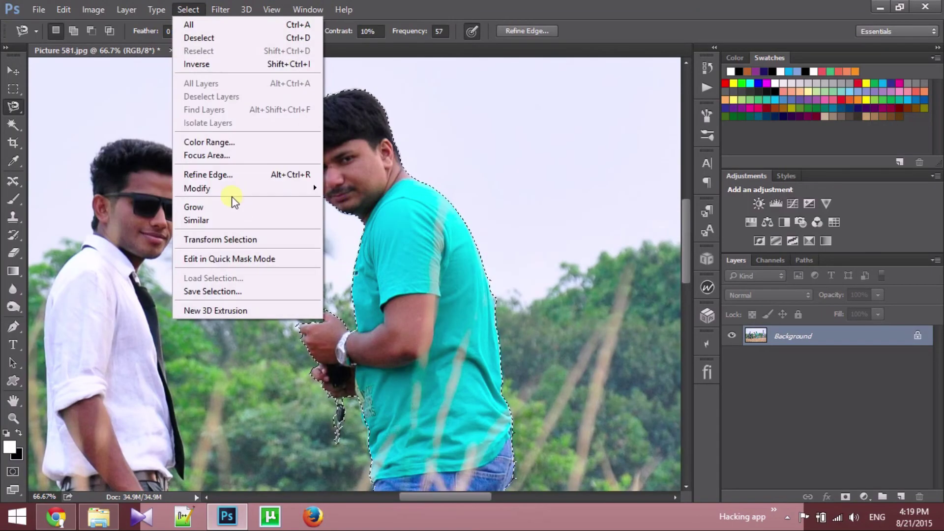
pyautogui.moveTo(231, 189)
pyautogui.click(347, 214)
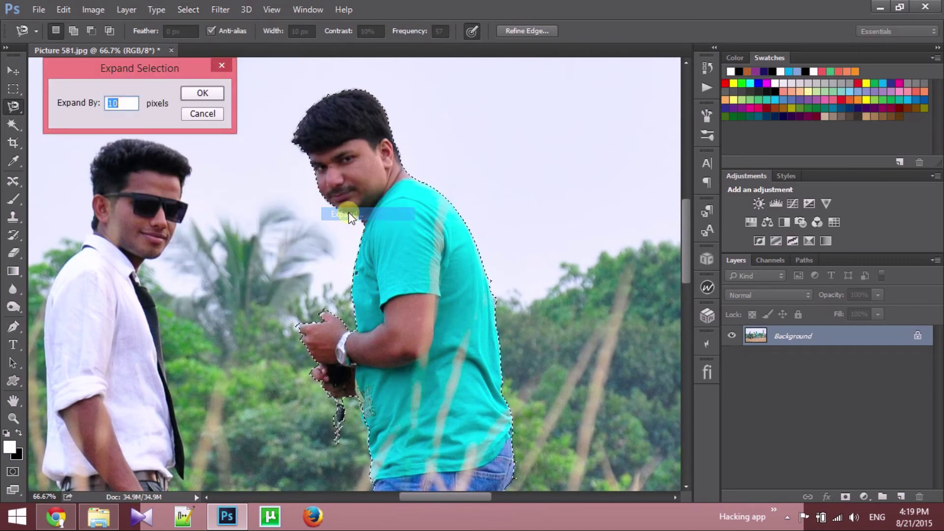
pyautogui.press('Return')
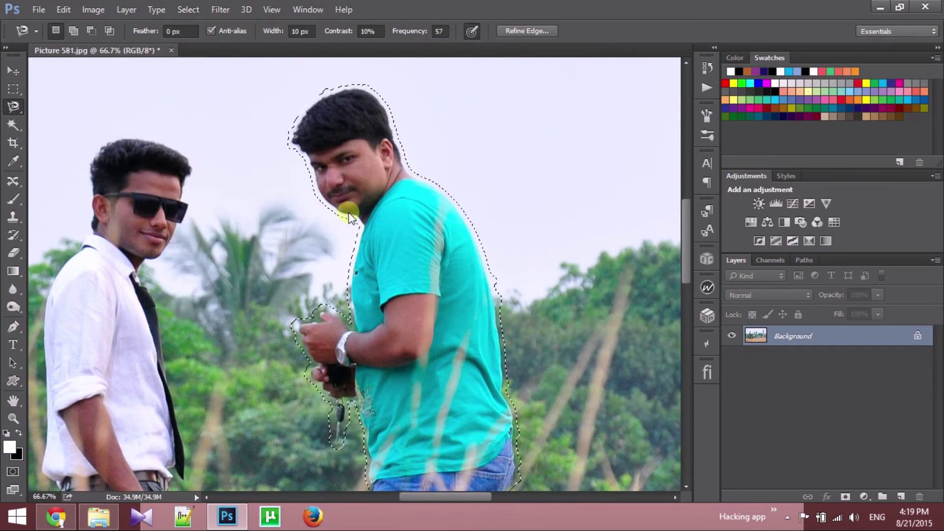
pyautogui.scroll(-10, 374, 209)
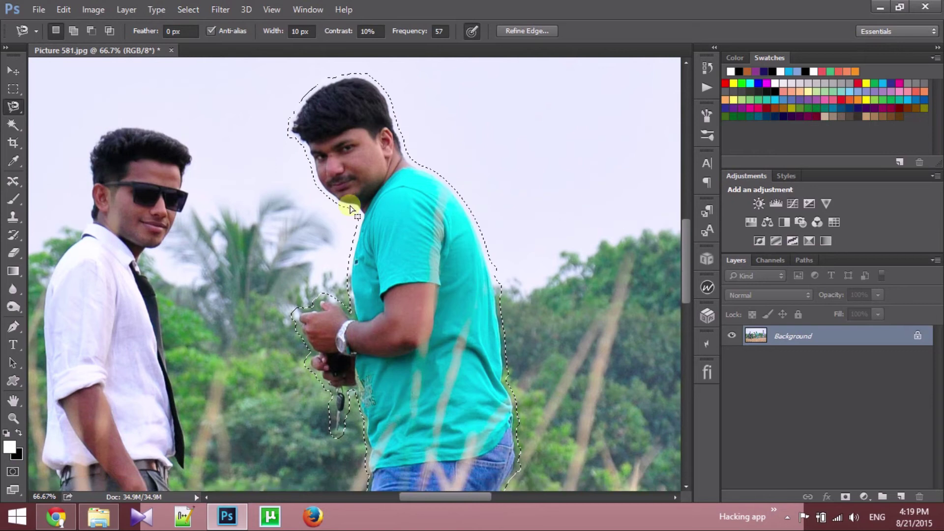
pyautogui.scroll(-2, 374, 209)
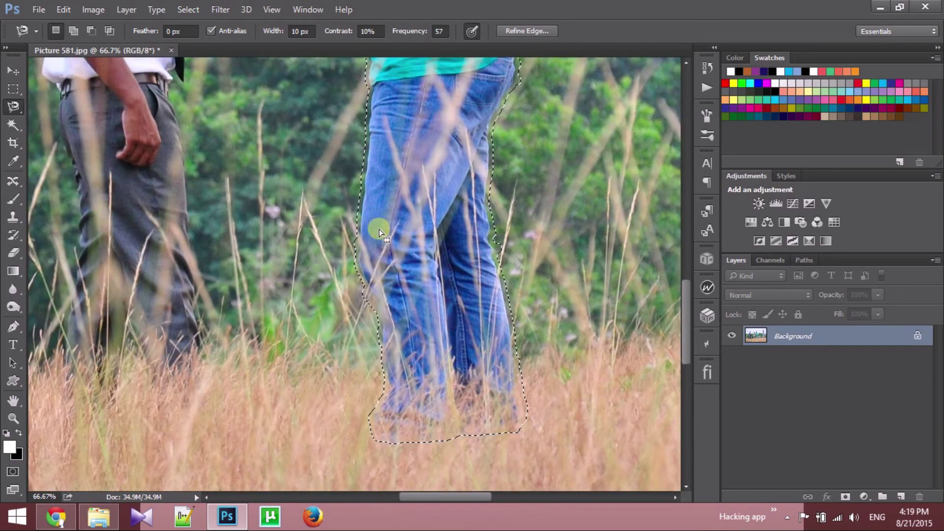
pyautogui.scroll(-3, 378, 232)
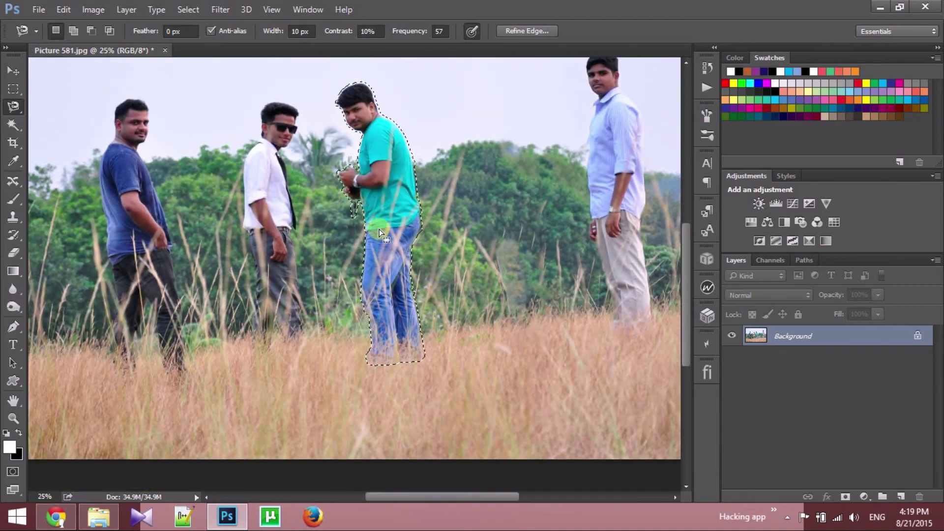
pyautogui.scroll(2, 380, 232)
pyautogui.scroll(-1, 379, 231)
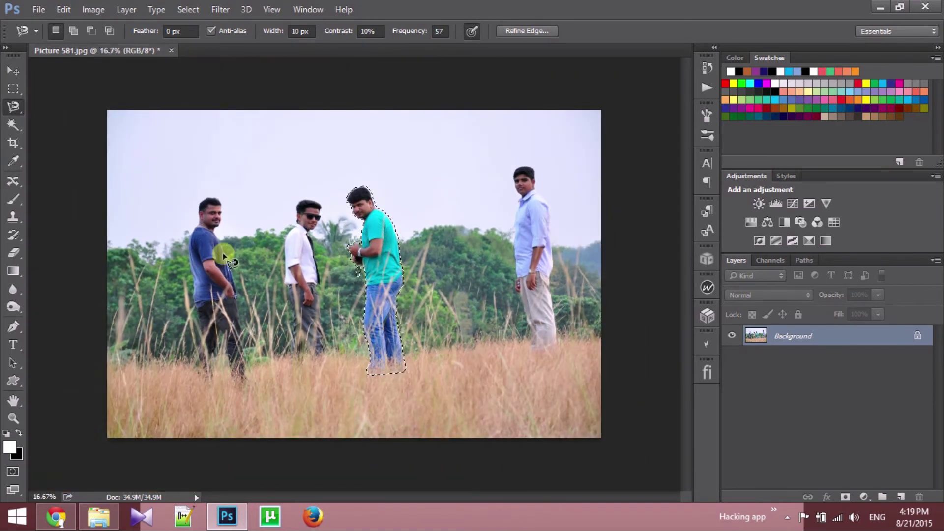
# Shift the selected man in the teal shirt towards the man in the light blue shirt with the Content-Aware Move Tool
pyautogui.click(13, 181)
pyautogui.moveTo(14, 181); pyautogui.dragTo(98, 216)
pyautogui.moveTo(388, 261); pyautogui.dragTo(441, 256)
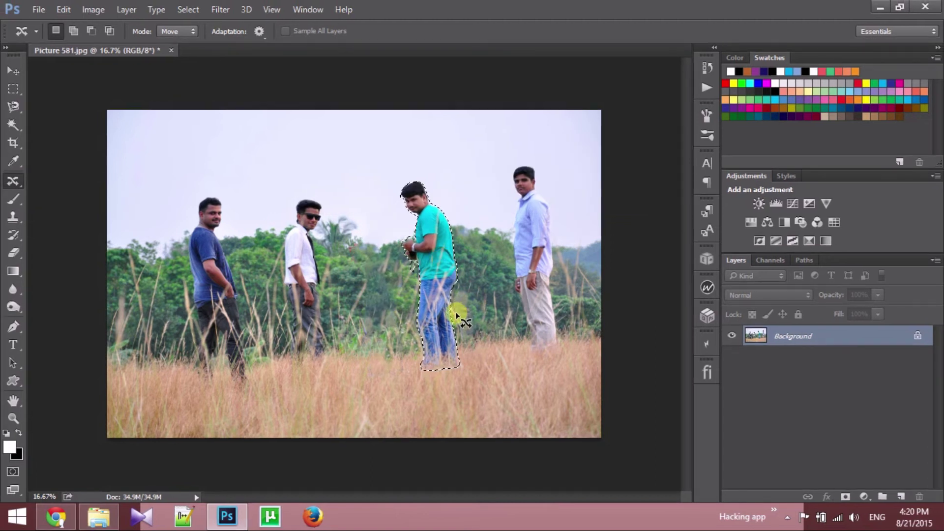
# Trace the man in the navy T-shirt from head to feet with the Magnetic Lasso Tool and close the selection
pyautogui.hotkey('ctrl', '+')
pyautogui.hotkey('ctrl', '+')
pyautogui.moveTo(223, 320); pyautogui.dragTo(489, 288)
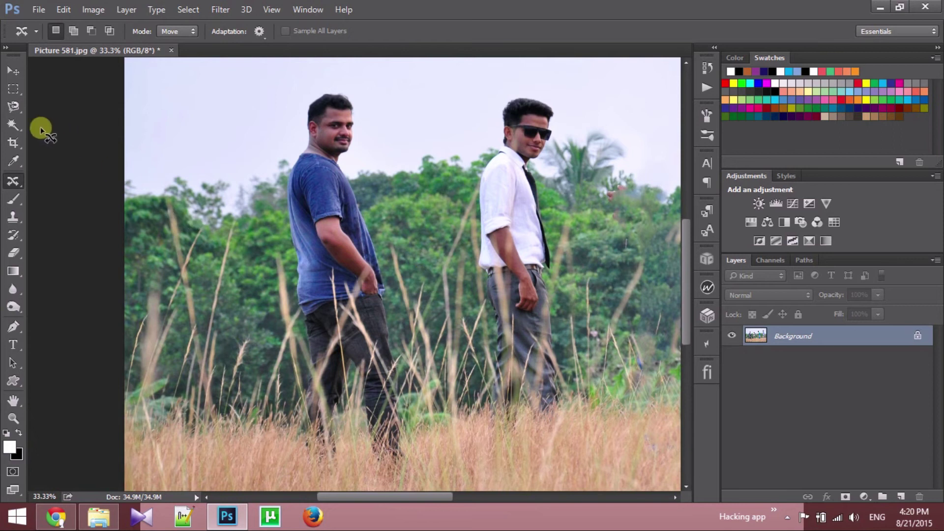
pyautogui.click(14, 110)
pyautogui.hotkey('ctrl', '+')
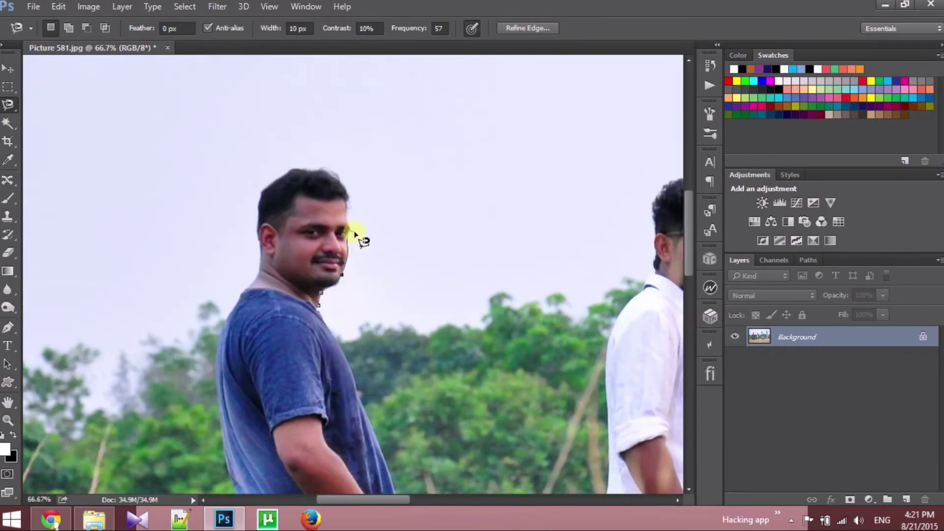
pyautogui.moveTo(255, 207)
pyautogui.mouseDown()
pyautogui.moveTo(252, 278)
pyautogui.moveTo(225, 320)
pyautogui.moveTo(215, 375)
pyautogui.moveTo(253, 271)
pyautogui.moveTo(224, 323)
pyautogui.moveTo(213, 372)
pyautogui.moveTo(216, 425)
pyautogui.moveTo(237, 212)
pyautogui.moveTo(265, 411)
pyautogui.moveTo(255, 394)
pyautogui.moveTo(270, 417)
pyautogui.mouseUp()
pyautogui.scroll(-4, 214, 418)
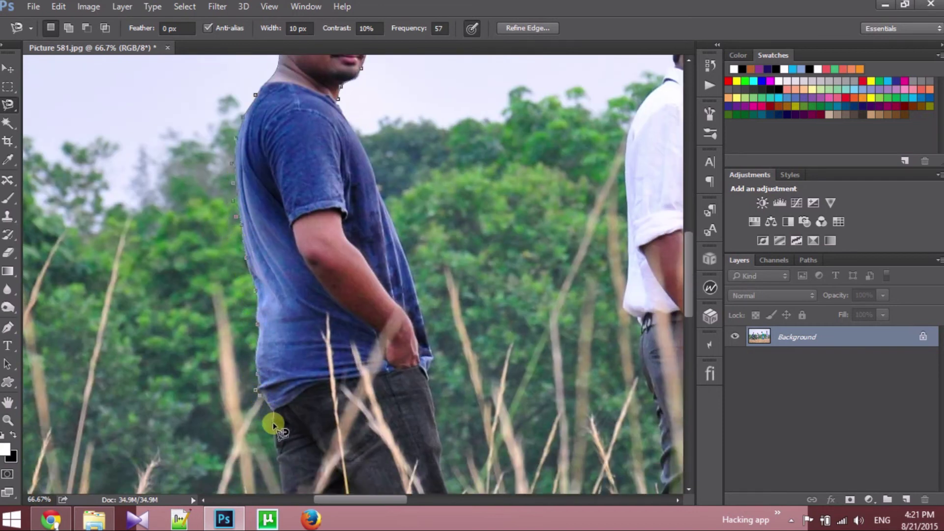
pyautogui.scroll(-3, 270, 418)
pyautogui.moveTo(323, 280)
pyautogui.mouseDown()
pyautogui.moveTo(331, 309)
pyautogui.moveTo(321, 268)
pyautogui.moveTo(335, 338)
pyautogui.moveTo(305, 484)
pyautogui.moveTo(276, 370)
pyautogui.moveTo(347, 396)
pyautogui.moveTo(372, 387)
pyautogui.moveTo(364, 328)
pyautogui.moveTo(373, 368)
pyautogui.moveTo(374, 307)
pyautogui.moveTo(398, 207)
pyautogui.moveTo(424, 264)
pyautogui.moveTo(441, 387)
pyautogui.moveTo(462, 412)
pyautogui.moveTo(519, 408)
pyautogui.moveTo(502, 368)
pyautogui.moveTo(466, 87)
pyautogui.moveTo(436, 371)
pyautogui.moveTo(438, 338)
pyautogui.moveTo(389, 181)
pyautogui.moveTo(347, 95)
pyautogui.mouseUp()
pyautogui.scroll(-3, 305, 484)
pyautogui.scroll(5, 465, 84)
pyautogui.click(344, 92)
pyautogui.hotkey('ctrl', '-')
pyautogui.hotkey('ctrl', '-')
pyautogui.hotkey('ctrl', '-')
pyautogui.hotkey('ctrl', '-')
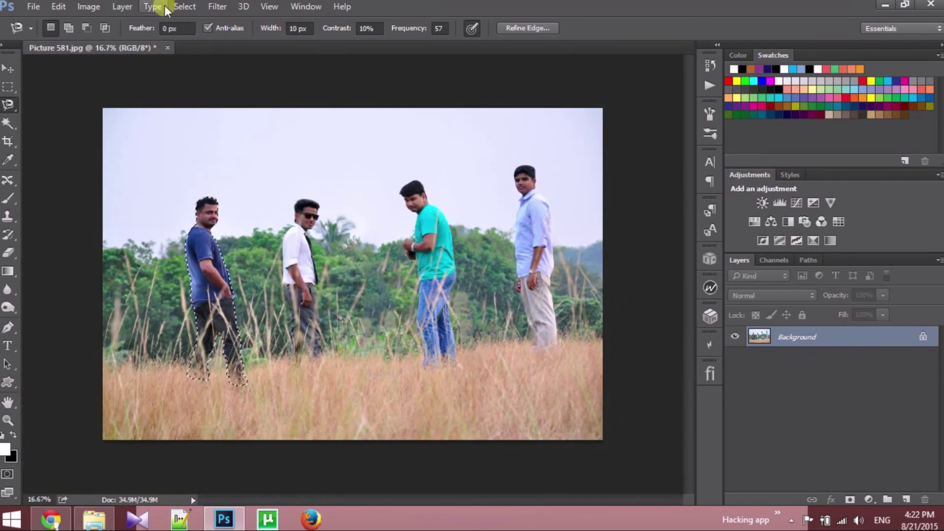
pyautogui.click(185, 7)
pyautogui.moveTo(294, 193)
pyautogui.press('Escape')
pyautogui.press('Escape')
# Shift the man in the navy T-shirt away from the man in the white shirt with the Content-Aware Move Tool and deselect him
pyautogui.hotkey('shift', 'j')
pyautogui.moveTo(189, 266); pyautogui.dragTo(157, 272)
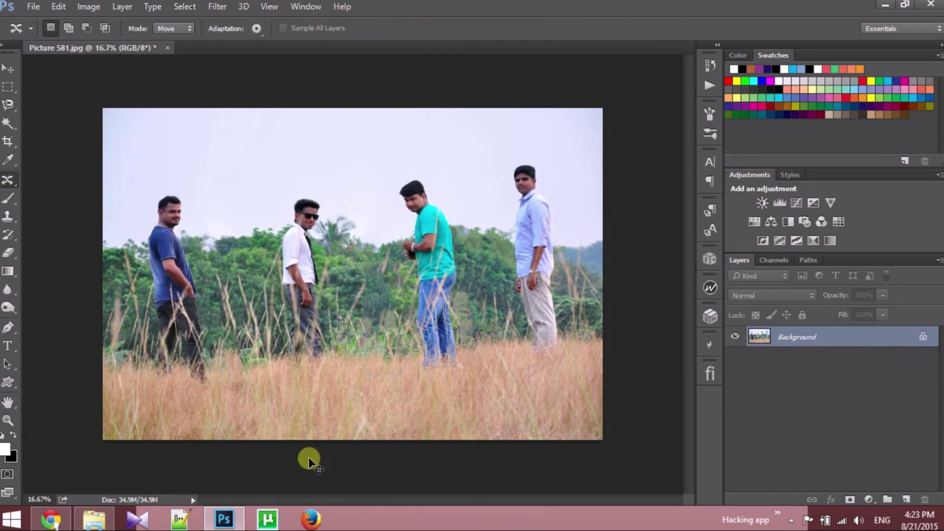
pyautogui.hotkey('ctrl', 'd')
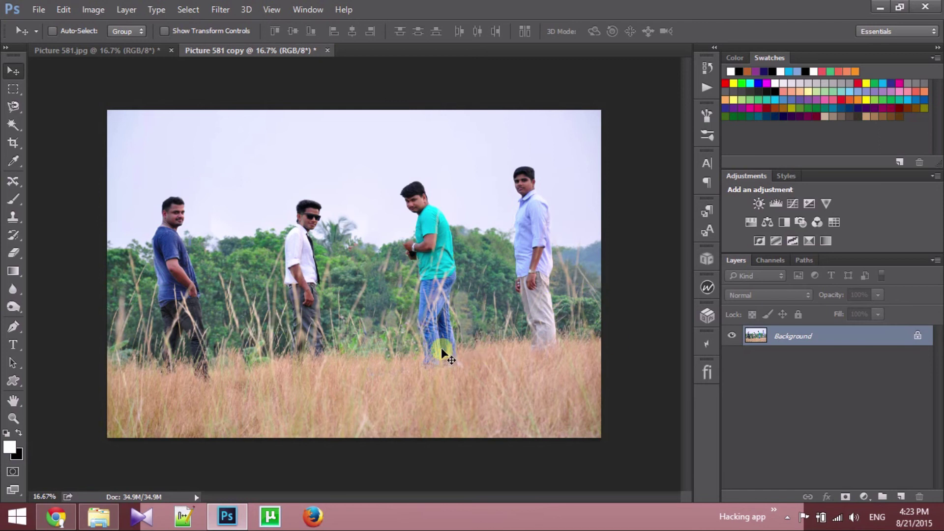
# Compare the positions of the four men in Picture 581.jpg and in Picture 581 copy, alternating between the two documents
pyautogui.click(93, 52)
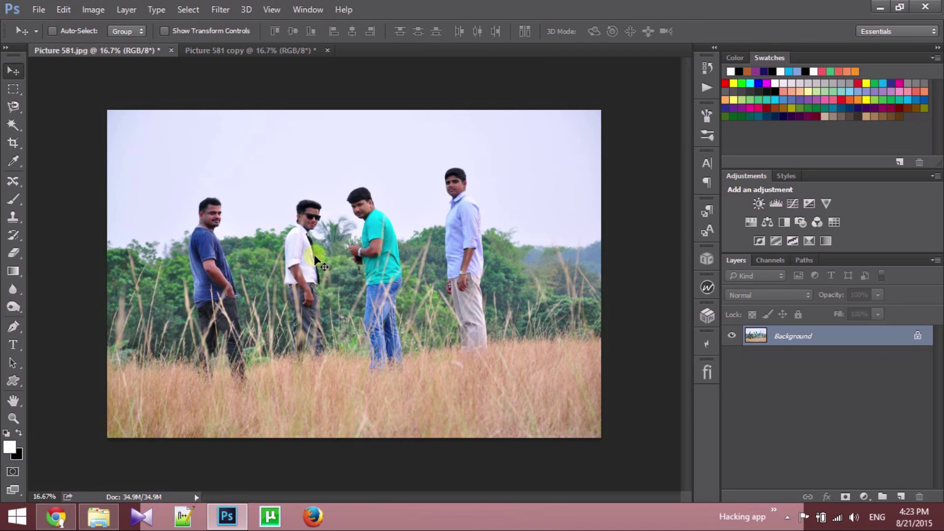
pyautogui.click(264, 52)
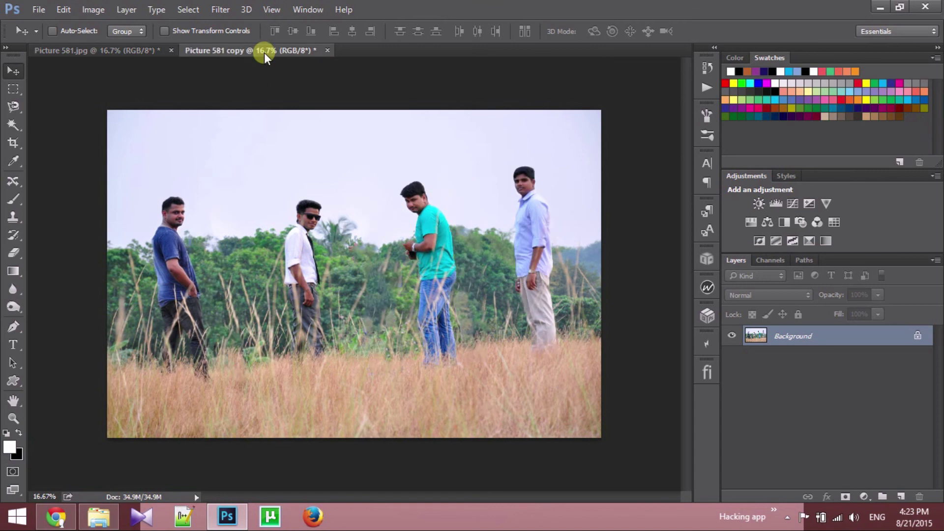
pyautogui.click(135, 54)
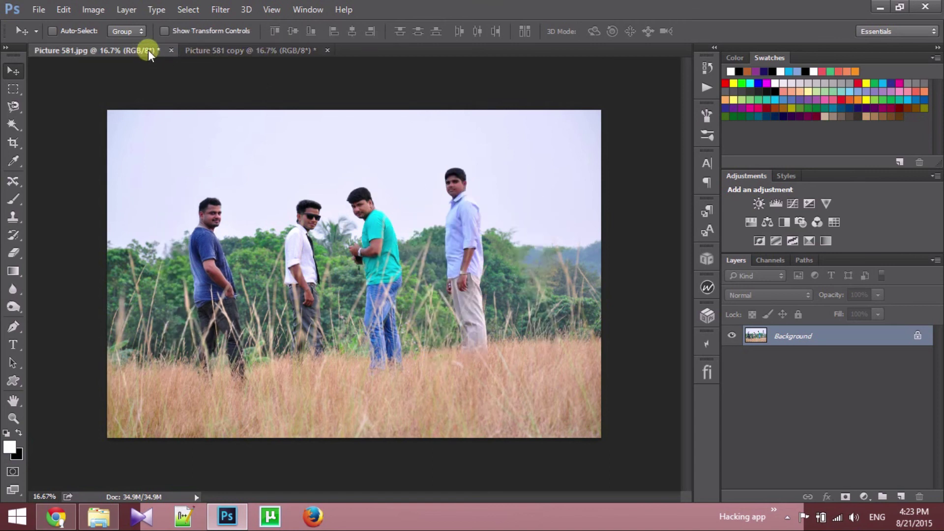
pyautogui.click(215, 52)
pyautogui.click(145, 54)
pyautogui.click(237, 49)
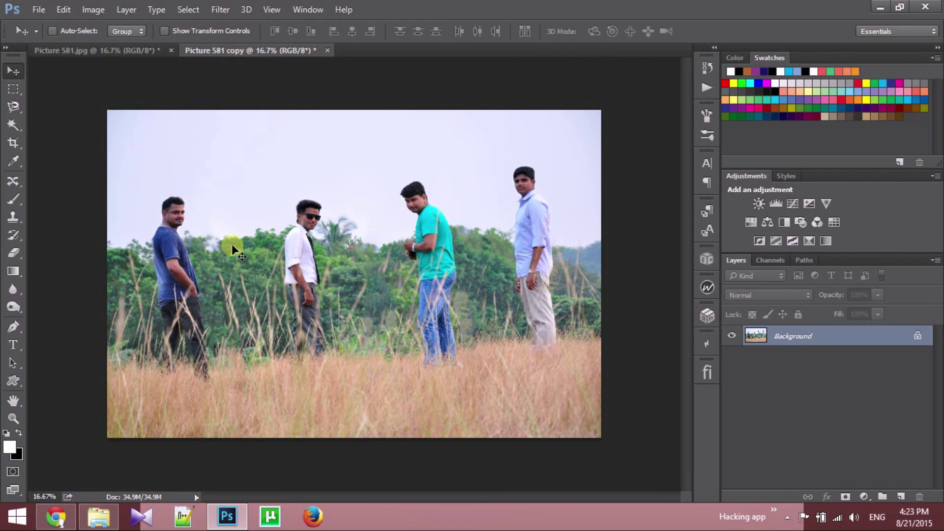